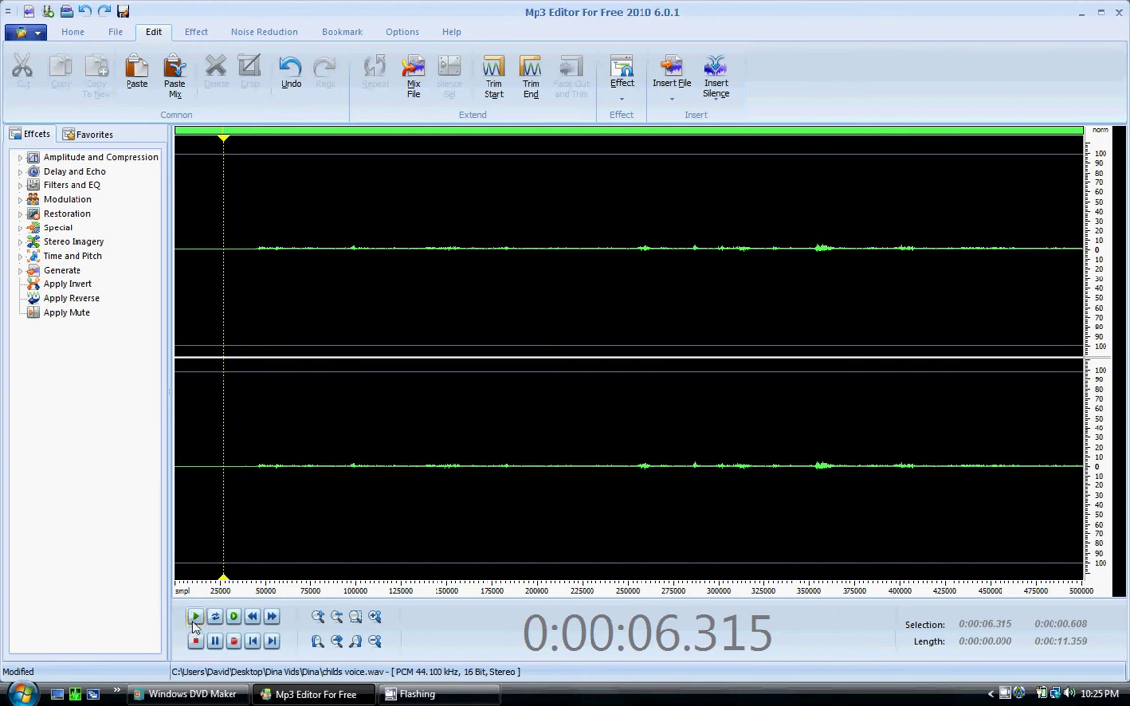
- Play 'childs voice.wav' from the start twice, stopping each pass early, then play it again
left_click(196, 618)
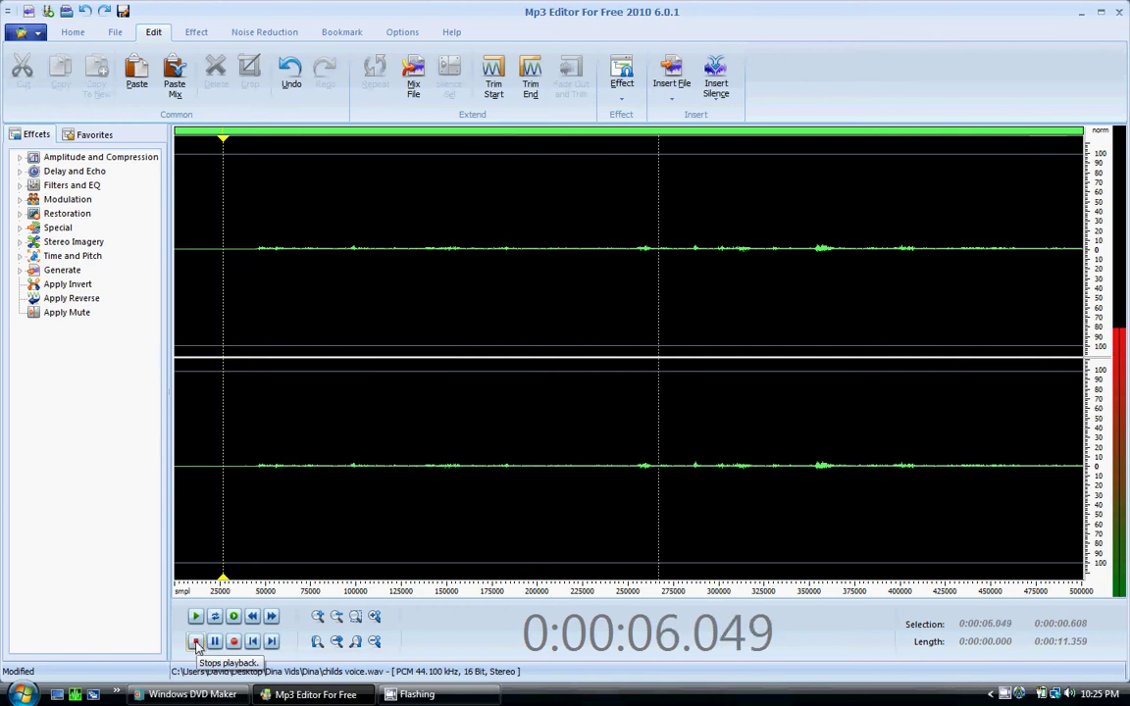
left_click(196, 642)
left_click(197, 618)
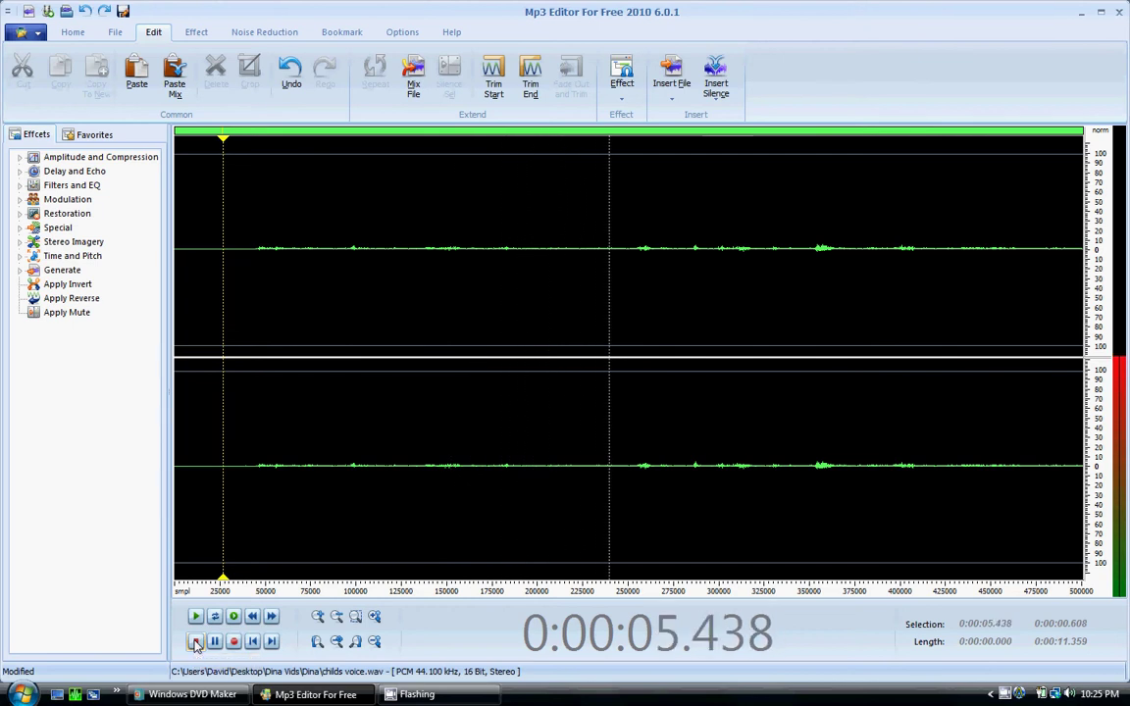
left_click(196, 642)
left_click(196, 618)
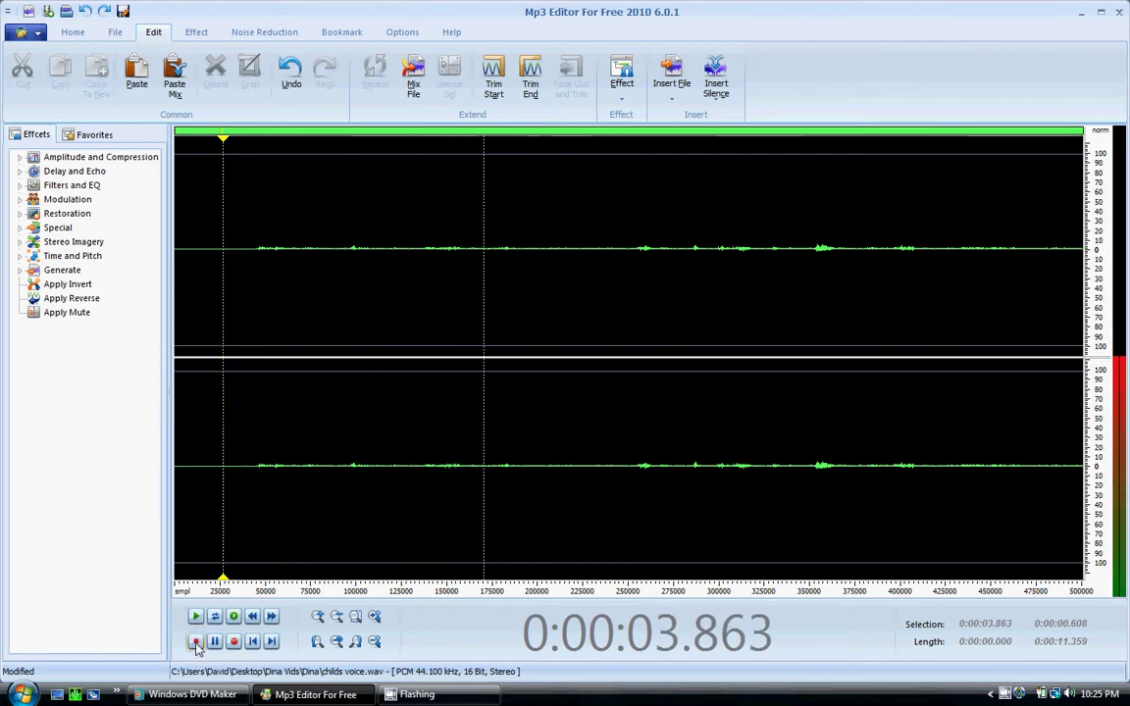
- Stop the child's voice clip at about 5.58 seconds
left_click(197, 643)
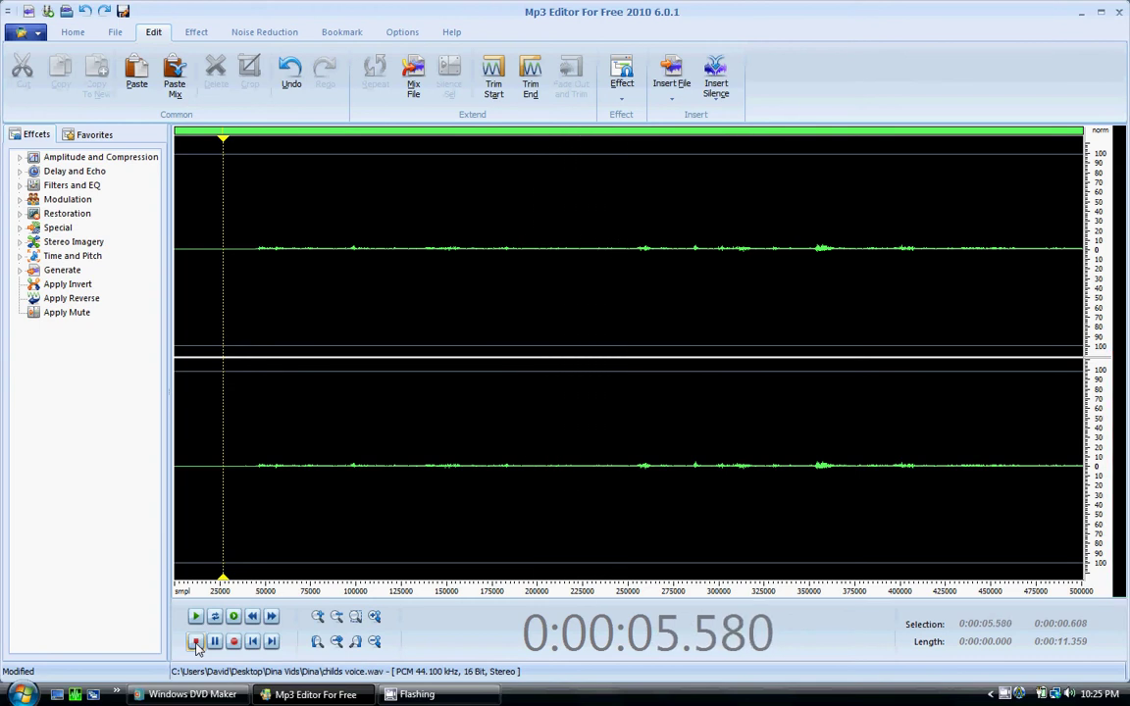